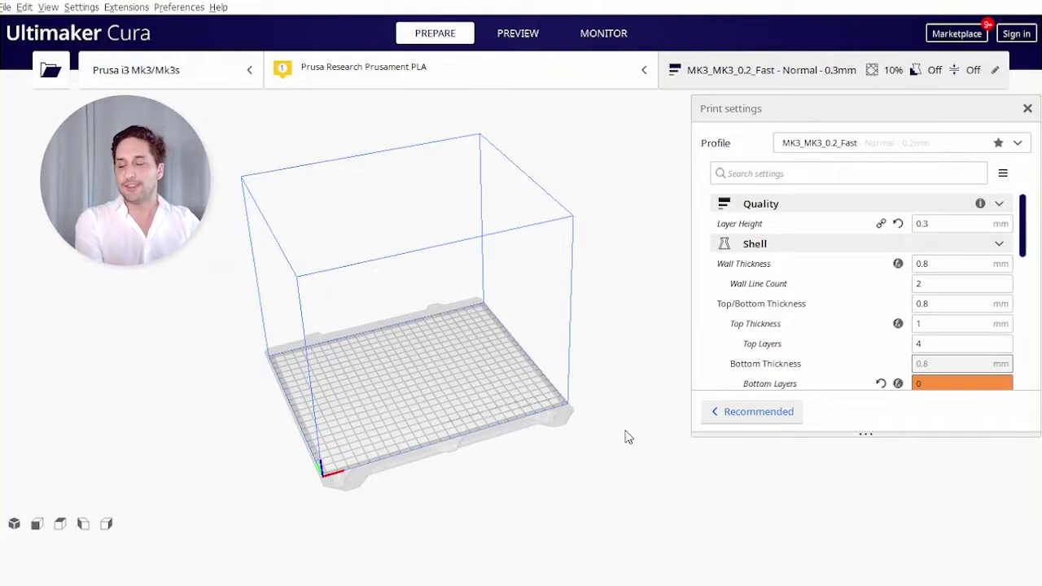
Load the "5M-0d 3D Printing for Architects in 5 Minutes" model from the 5M-0d Learning Material folder onto the build plate and slice it
key("alt+Tab")
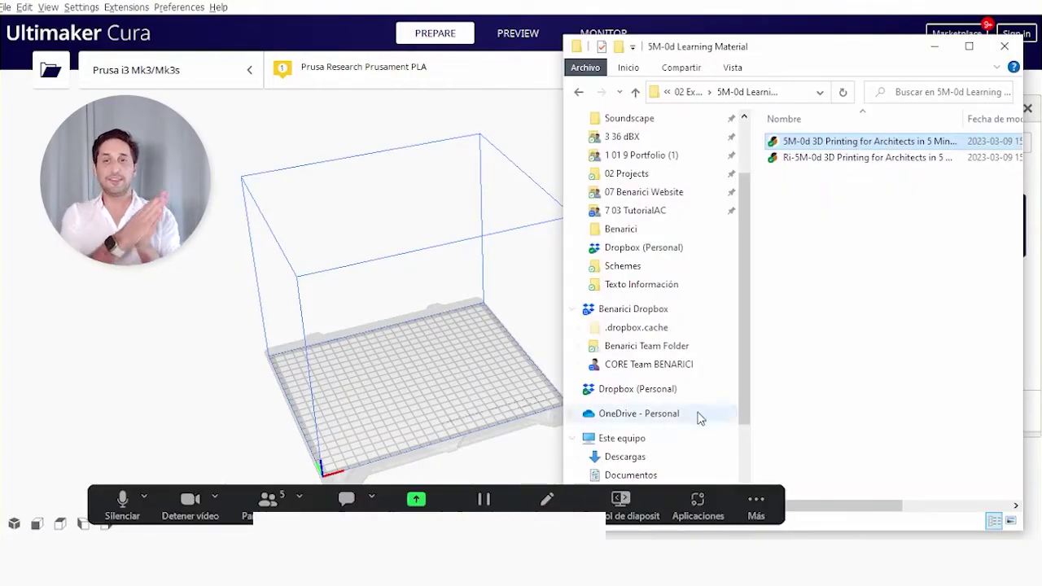
left_click_drag(816, 144, 408, 359)
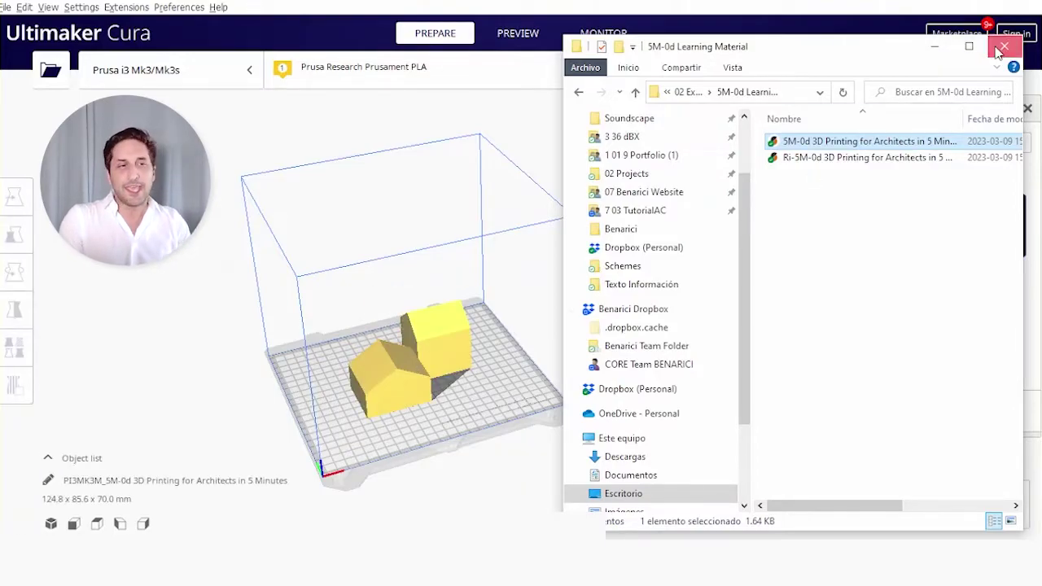
left_click(934, 46)
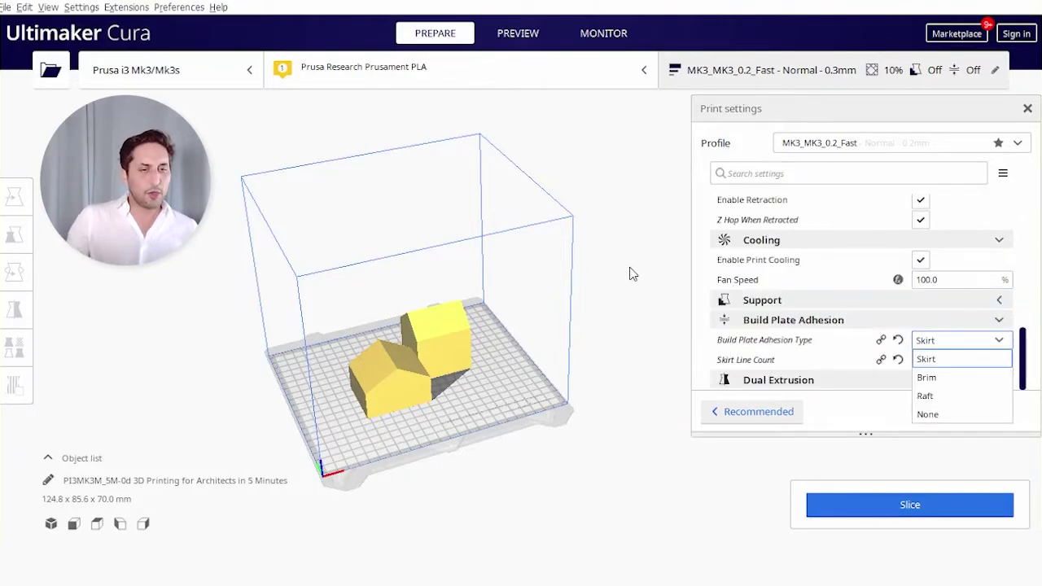
left_click(643, 280)
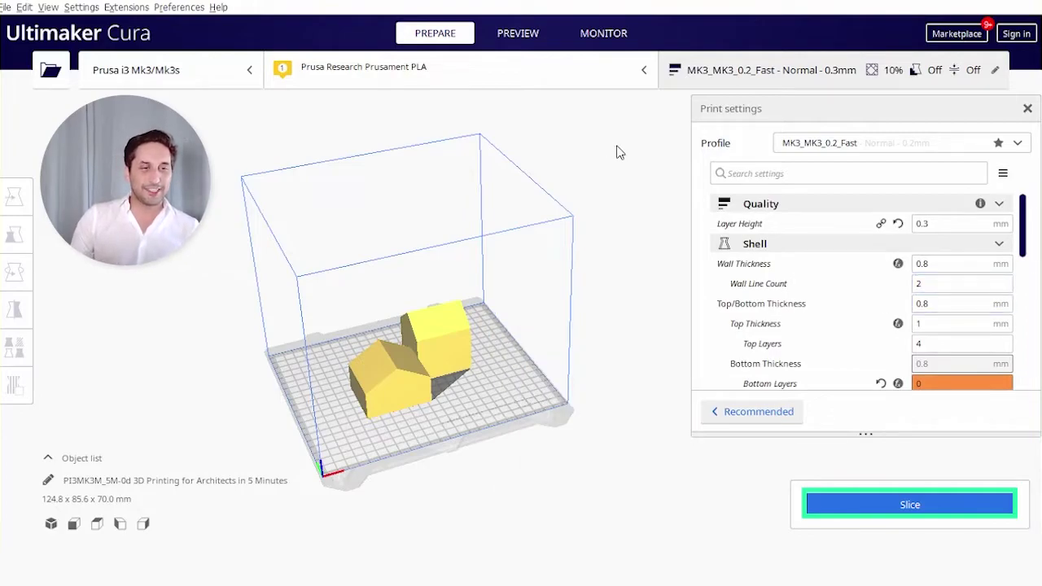
left_click(847, 506)
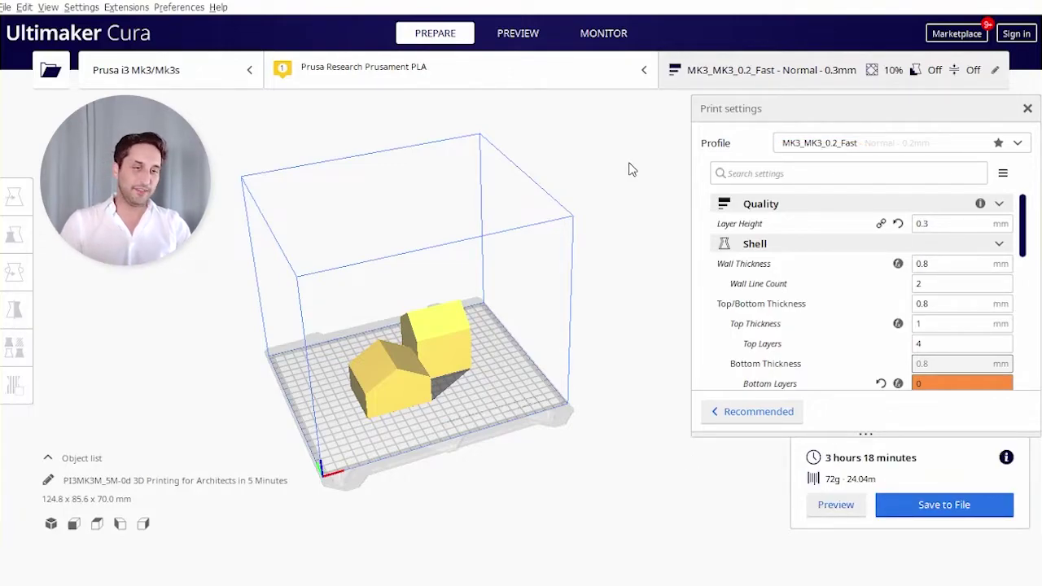
Review the selected material, print settings profile and printer for the sliced model
left_click(1018, 143)
left_click(575, 79)
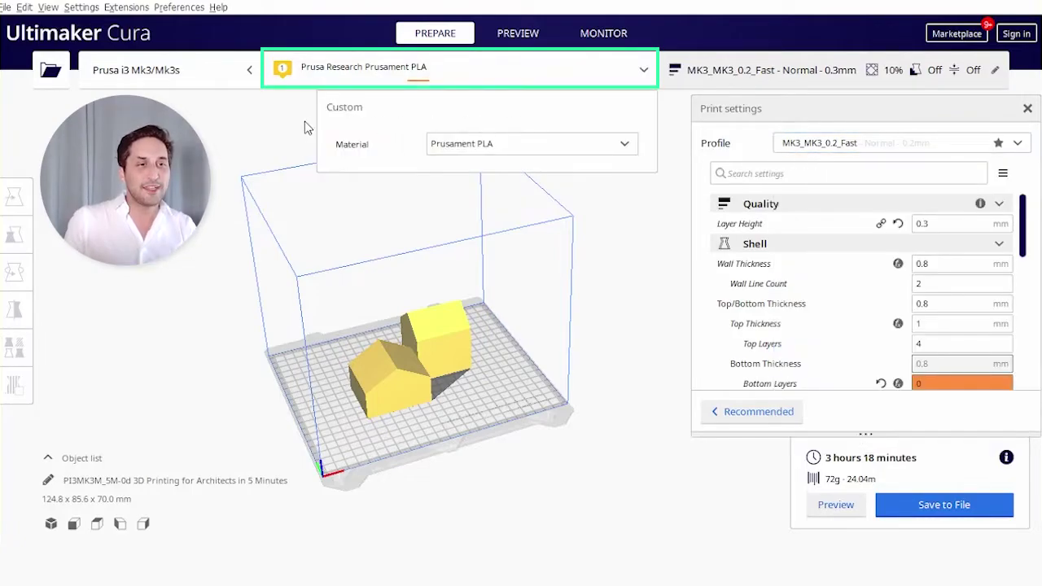
left_click(302, 126)
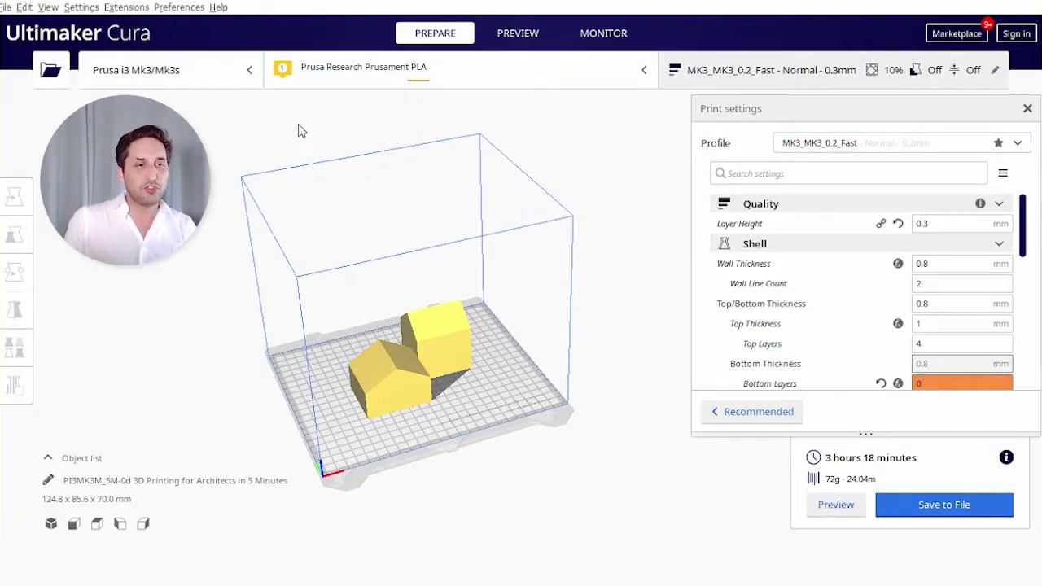
left_click(754, 78)
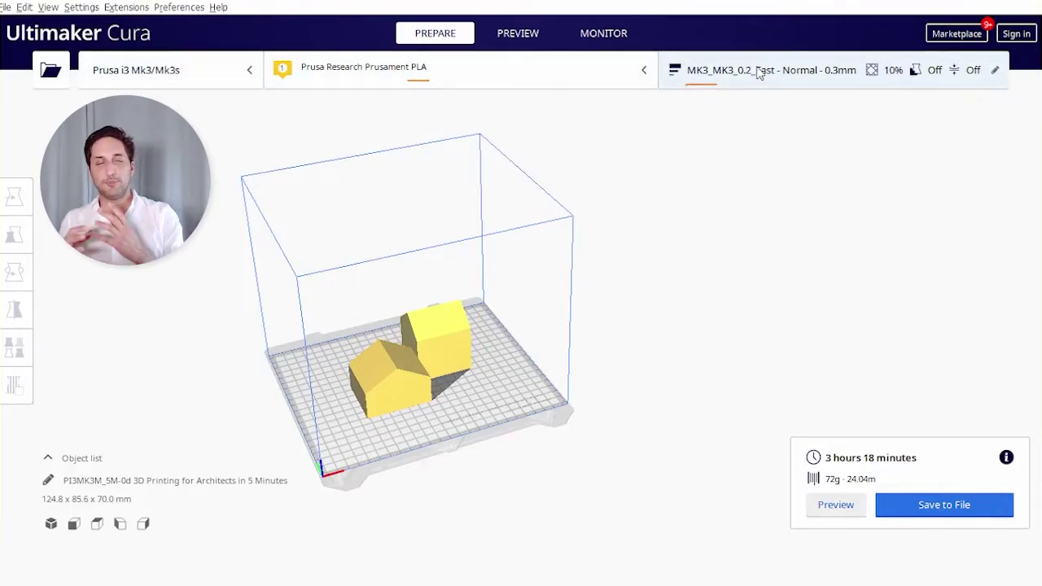
left_click(760, 74)
left_click(890, 137)
left_click(1017, 143)
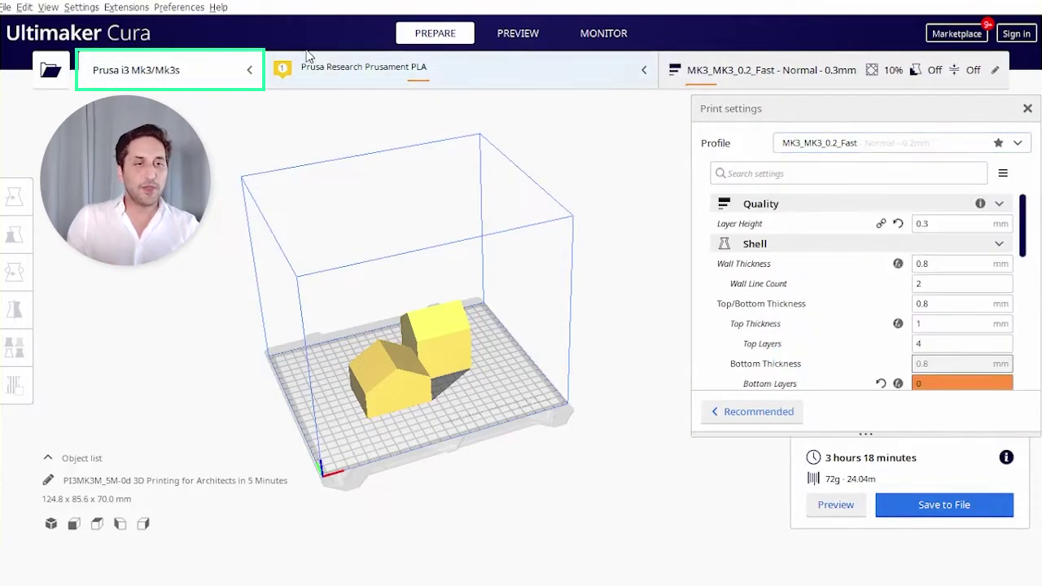
left_click(223, 70)
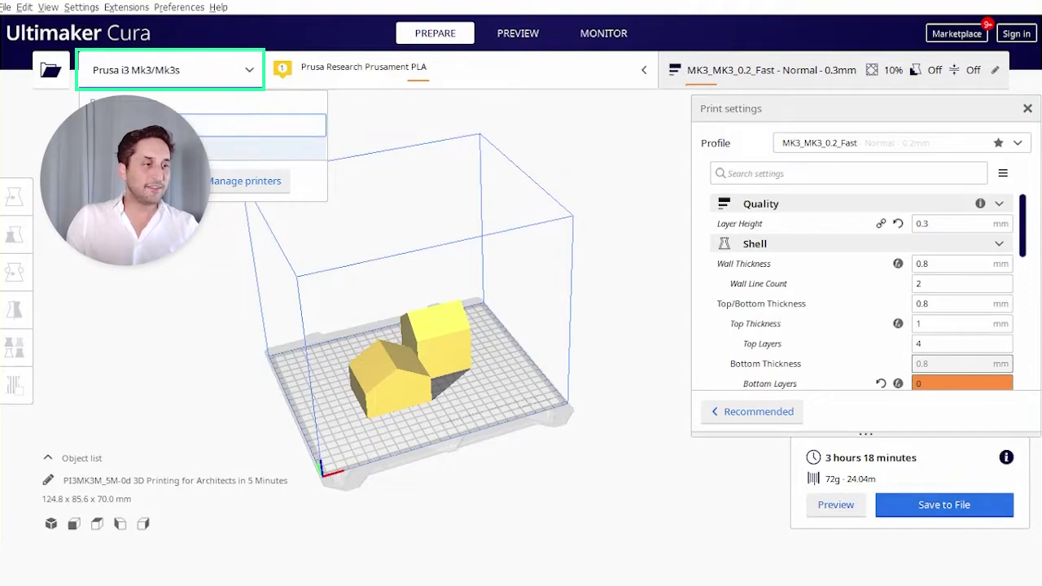
left_click(336, 130)
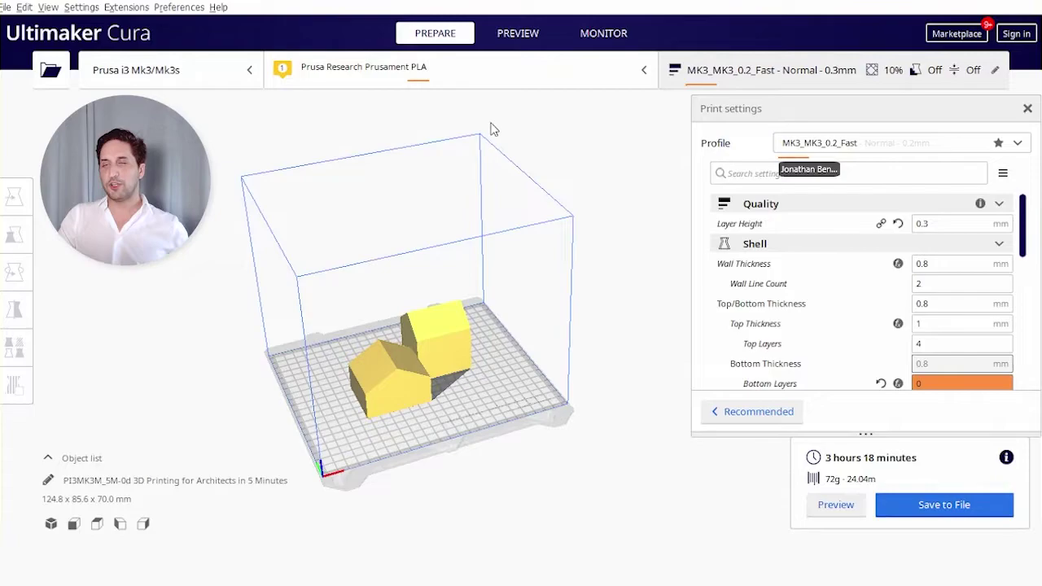
Switch the print profile to Extra Fast - 0.3 mm and discard the customized settings
left_click(900, 146)
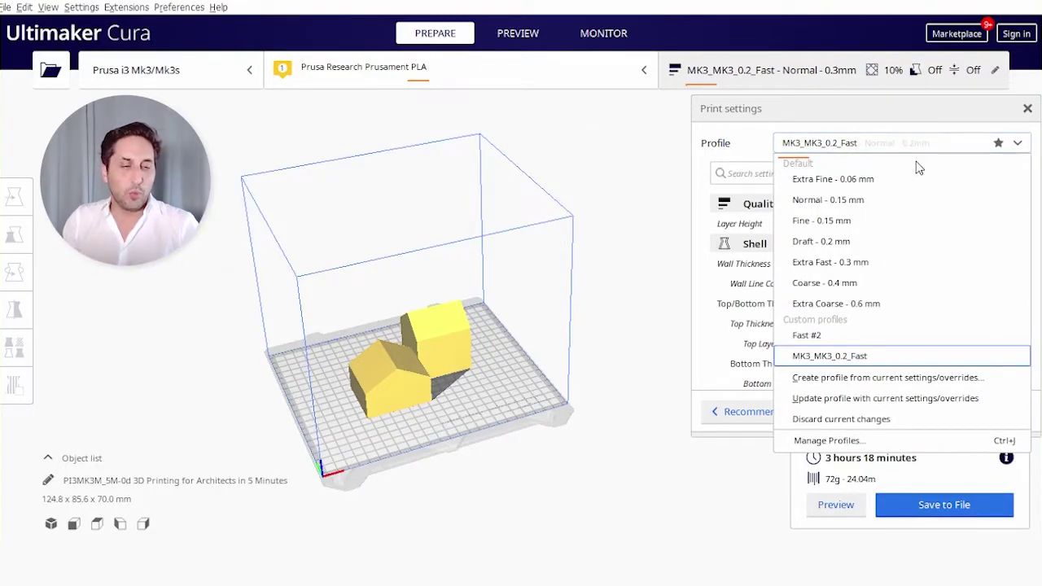
left_click(933, 262)
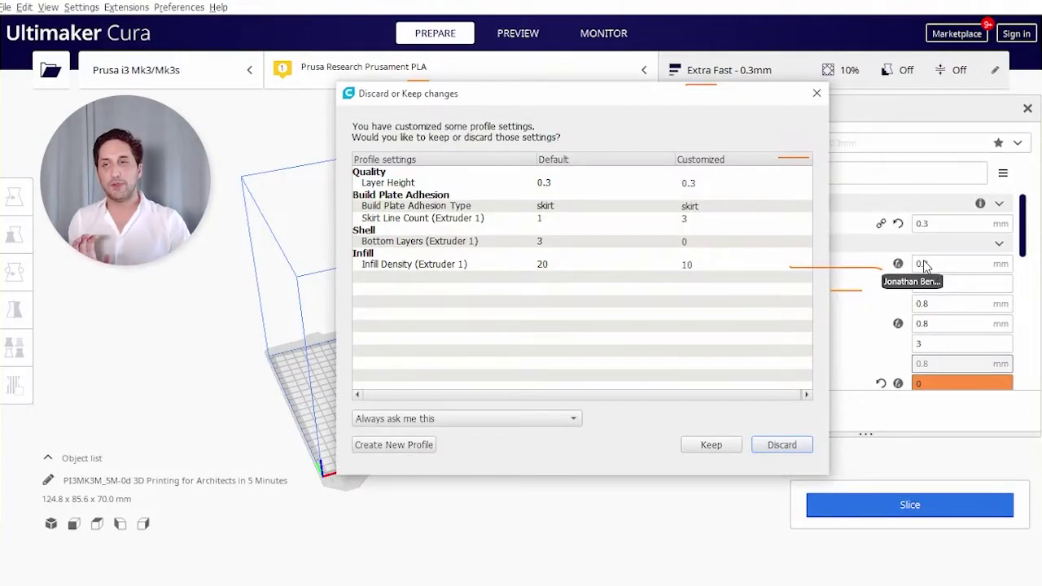
left_click(772, 447)
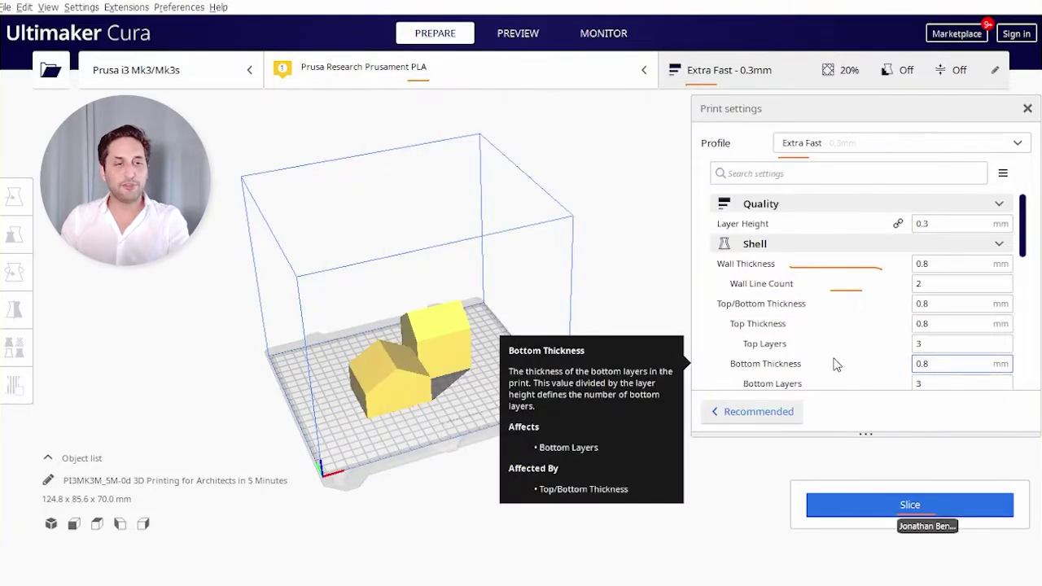
Slice the model with the new profile and preview it at layer 1
left_click(865, 510)
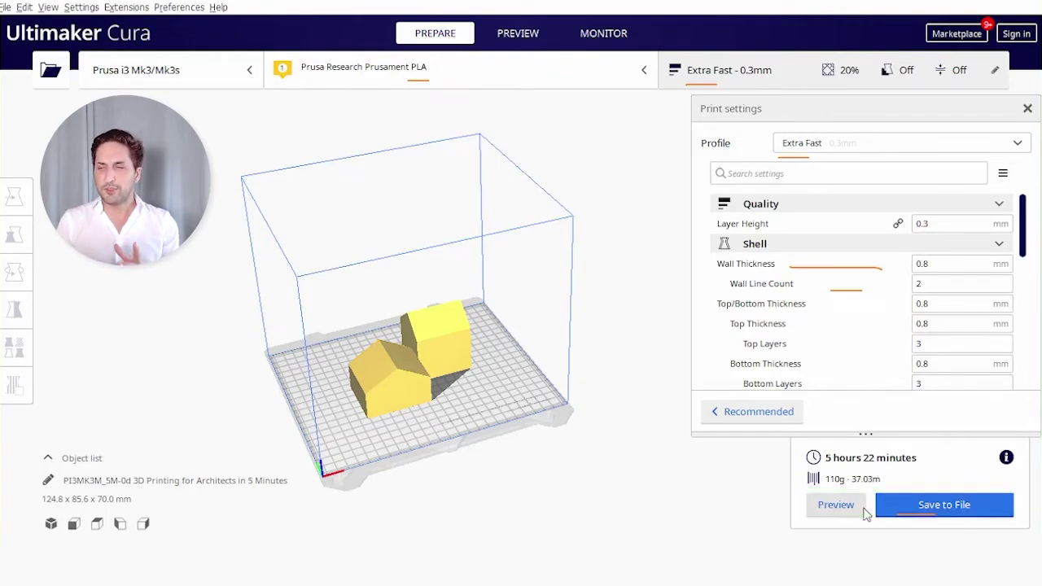
left_click(847, 506)
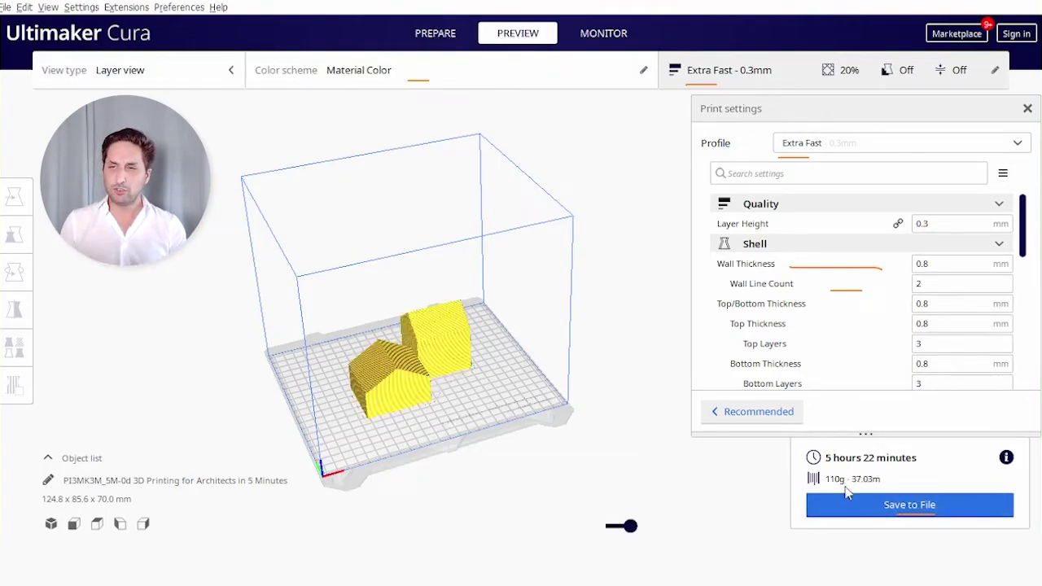
left_click_drag(634, 530, 609, 527)
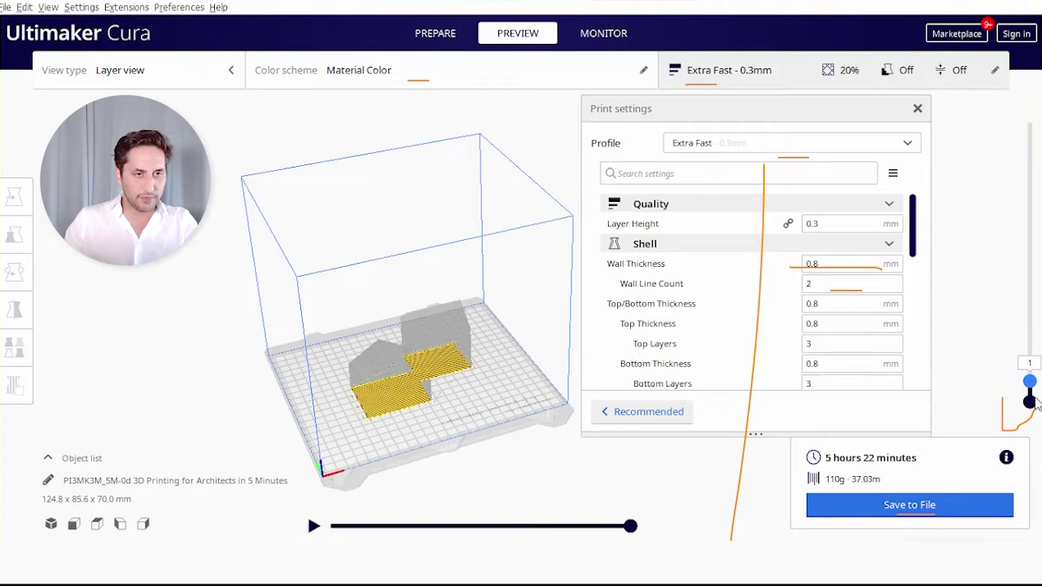
Set the layer view's color scheme to Line Type and show all layers up to 233
left_click_drag(261, 80, 317, 79)
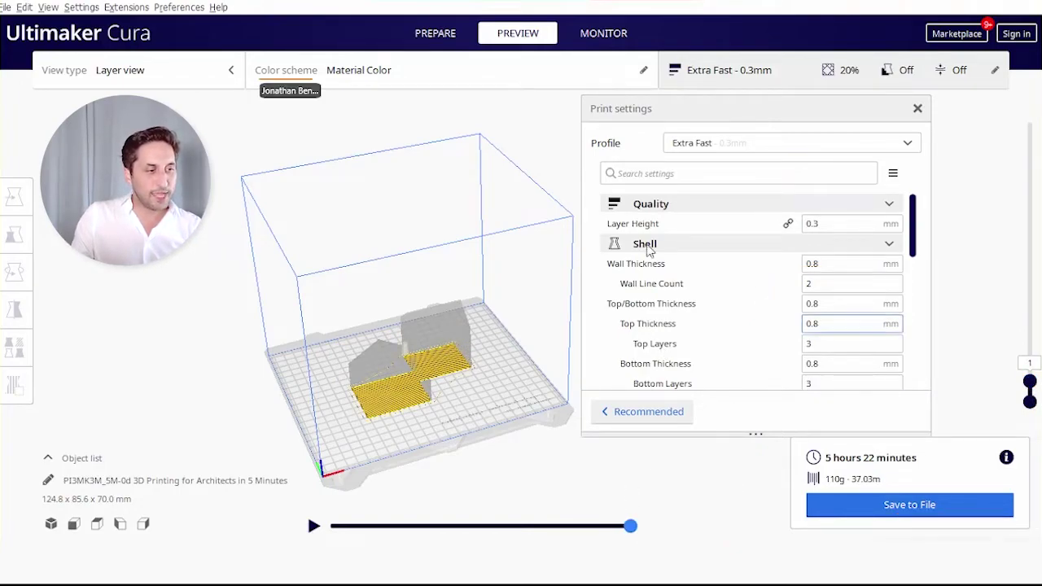
left_click(355, 77)
left_click(370, 141)
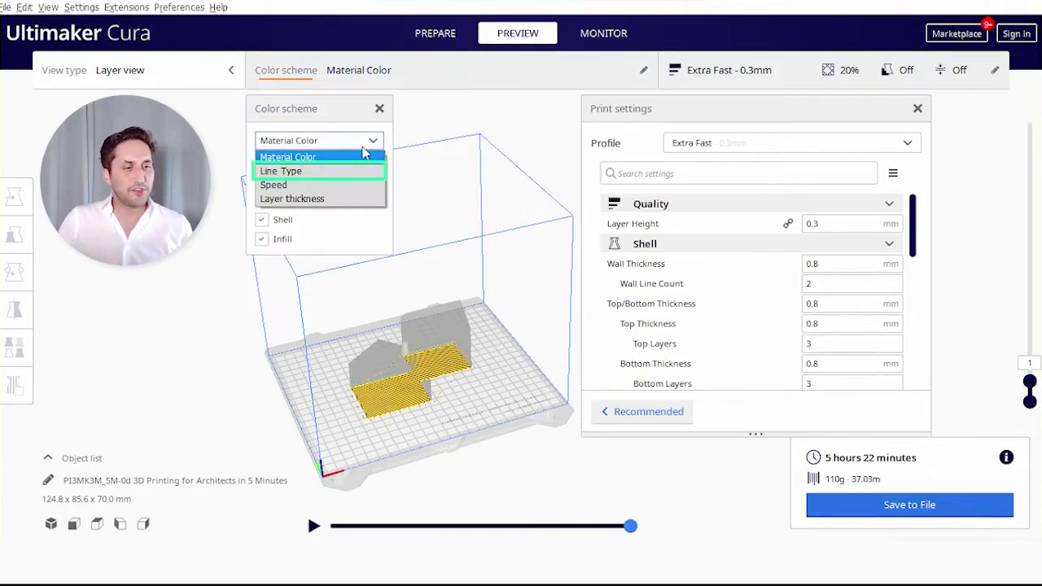
left_click(323, 172)
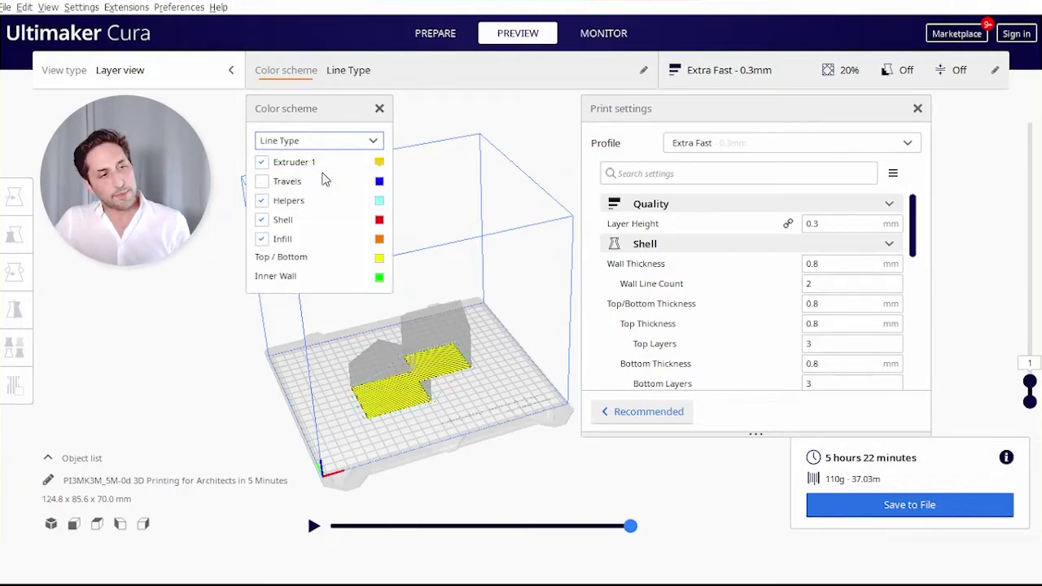
left_click_drag(1030, 381, 1015, 80)
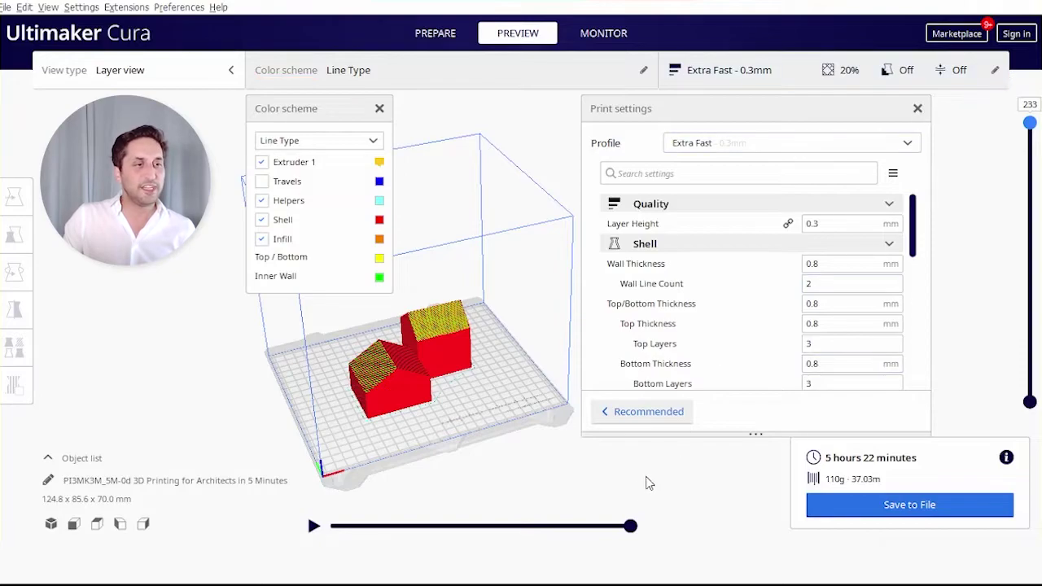
left_click(380, 108)
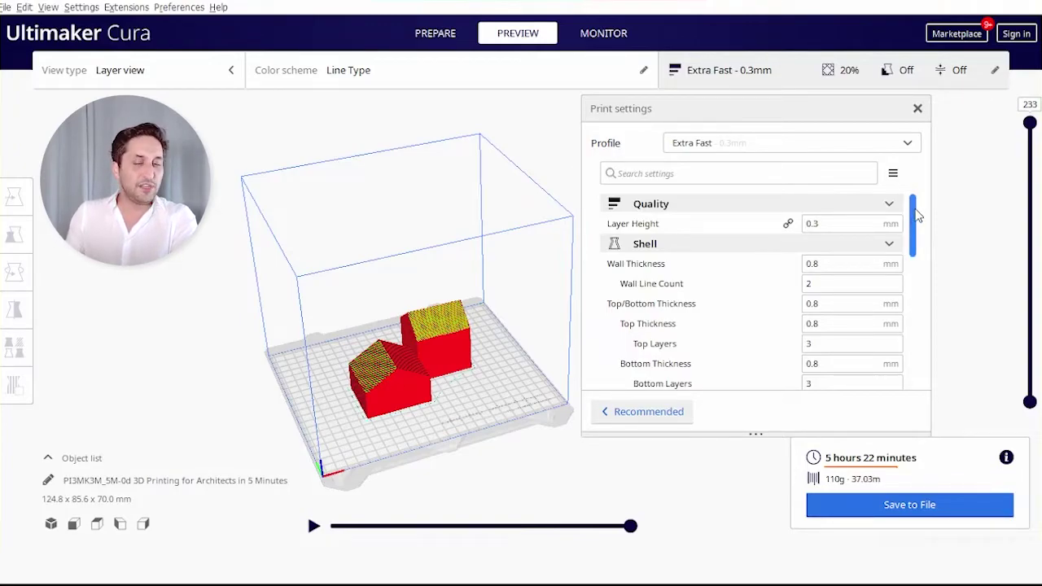
Set the infill density to 0% and reslice the model
left_click_drag(917, 214, 916, 281)
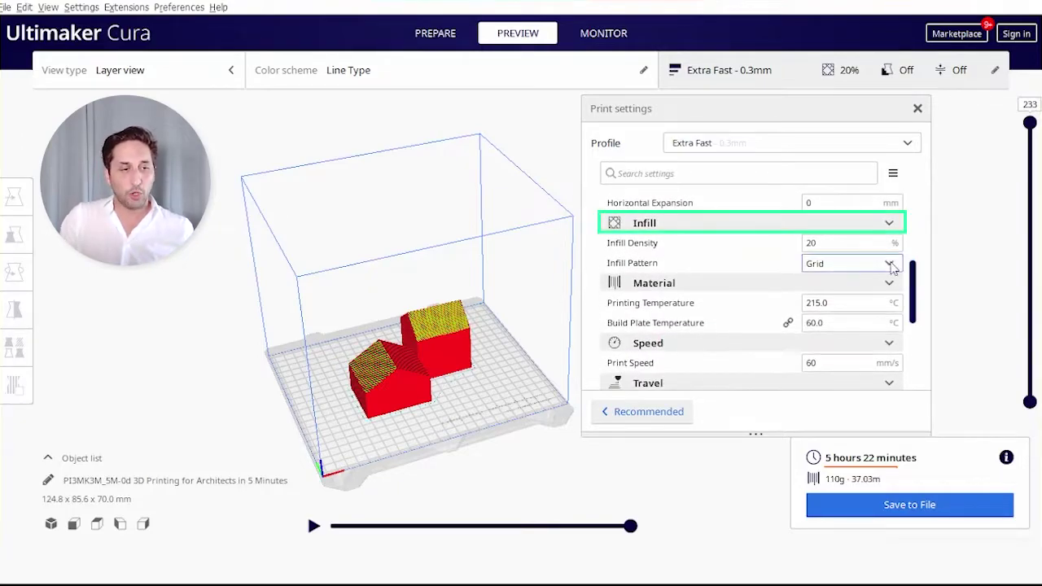
left_click(845, 243)
left_click_drag(844, 243, 806, 242)
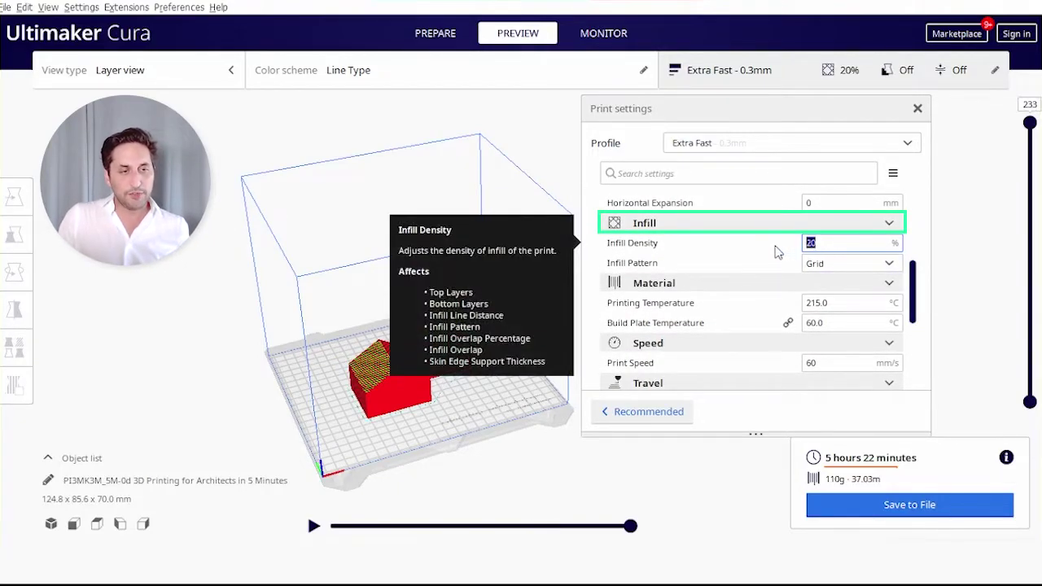
type("0")
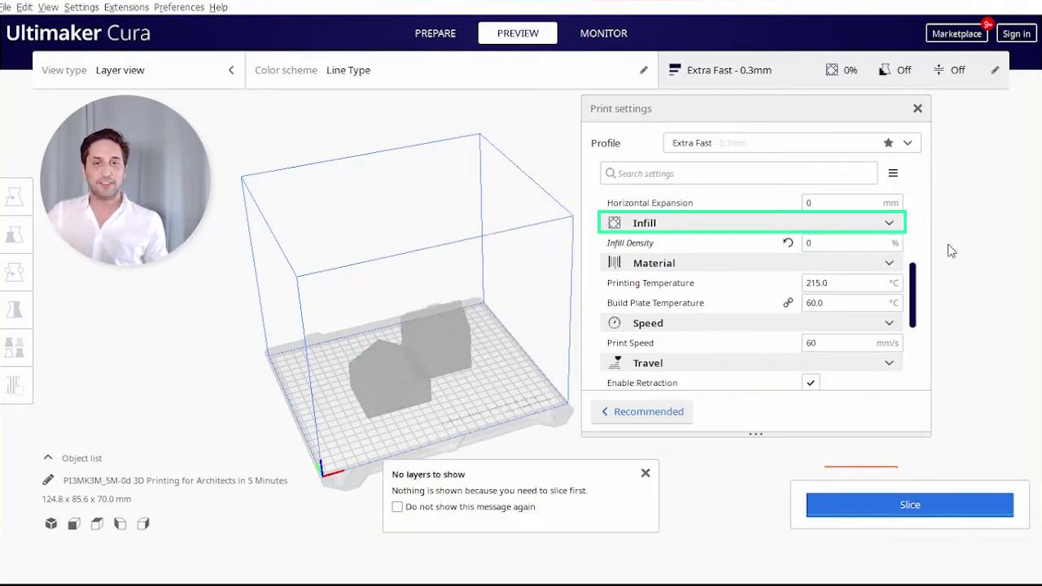
left_click(912, 501)
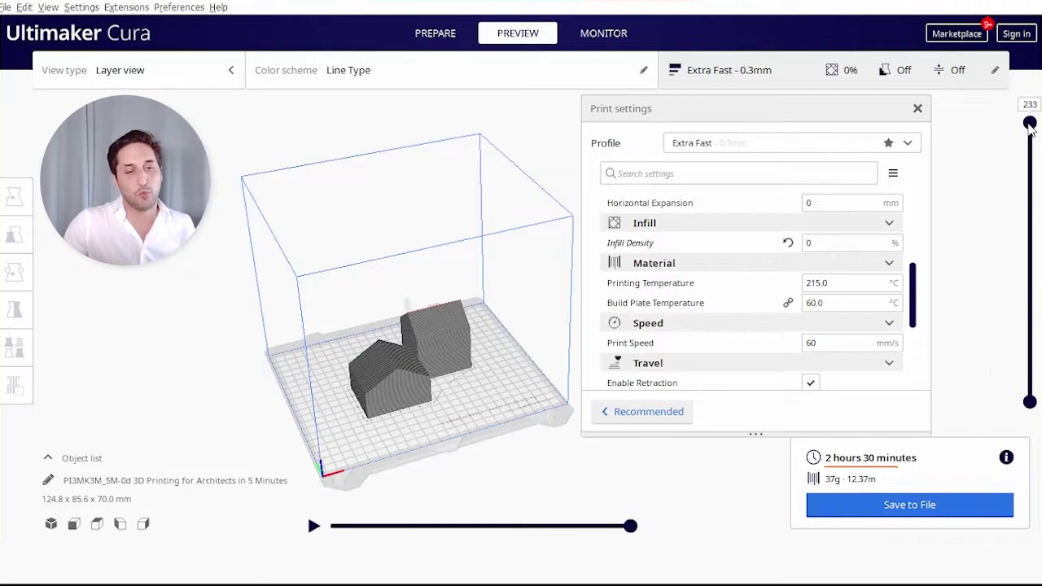
Lower the layer preview to layer 69 to examine the inside of the two houses
left_click_drag(1019, 201, 1020, 320)
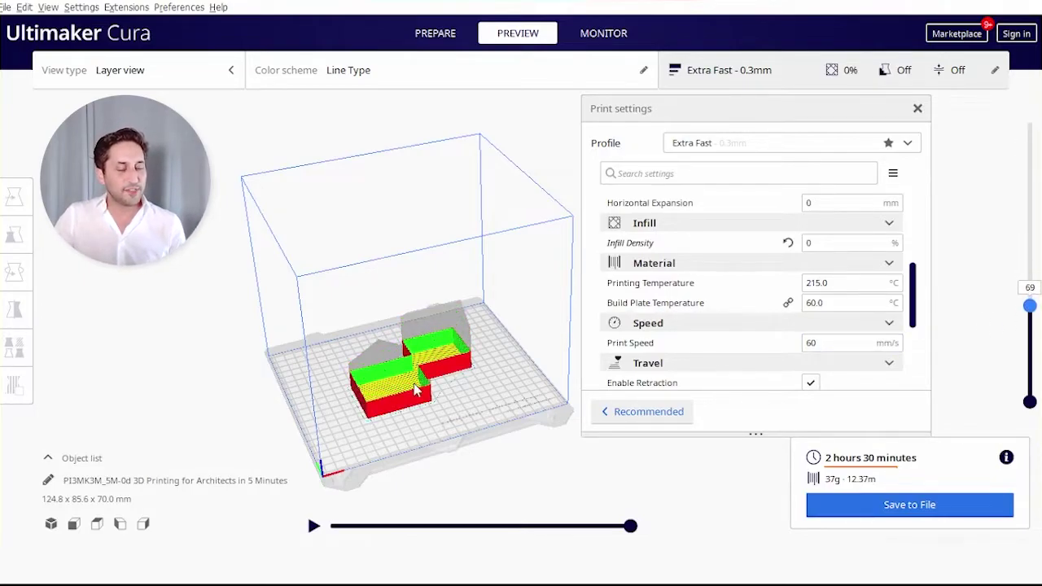
scroll(403, 392, "up", 5)
scroll(269, 481, "down", 6)
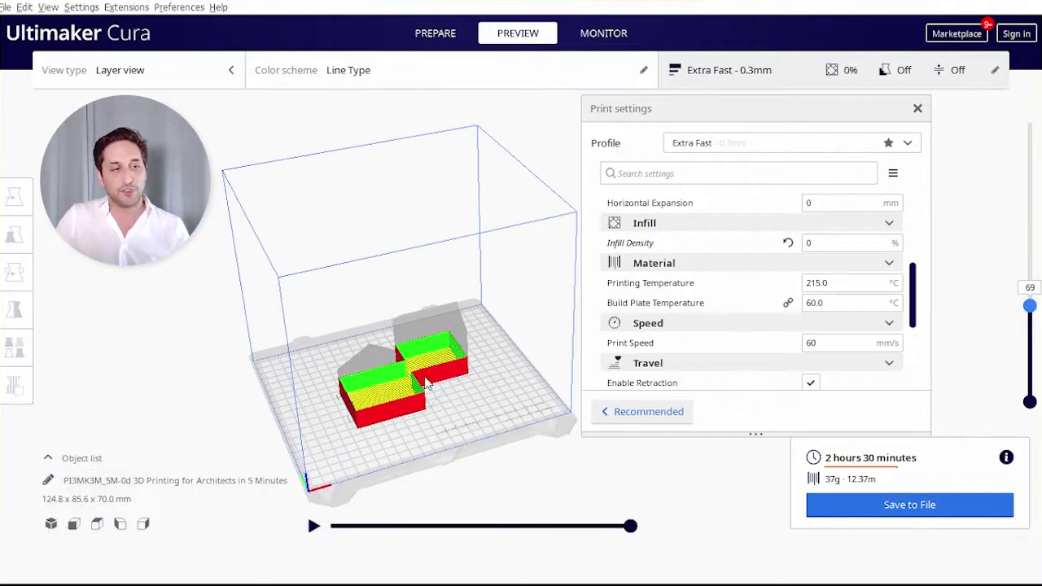
Set the number of bottom layers to 0 in the shell settings and reslice the model
left_click_drag(917, 297, 920, 193)
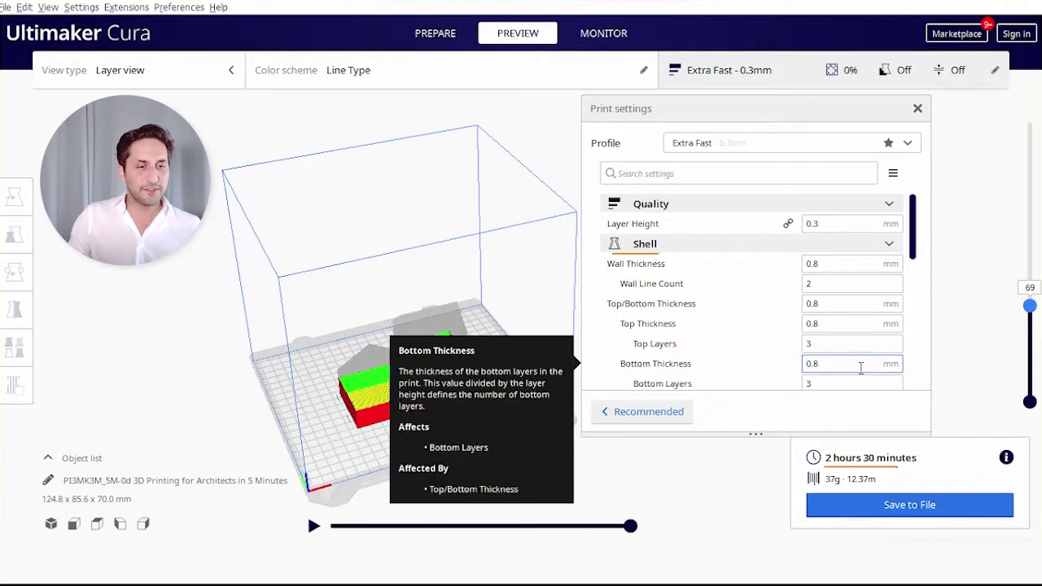
scroll(914, 243, "down", 1)
double_click(827, 362)
type("0")
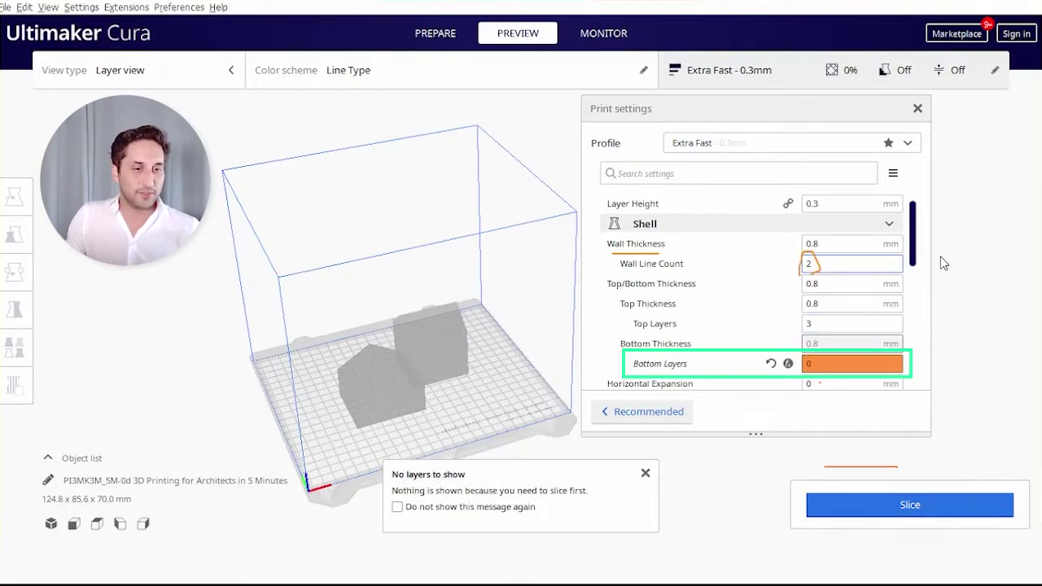
left_click(932, 506)
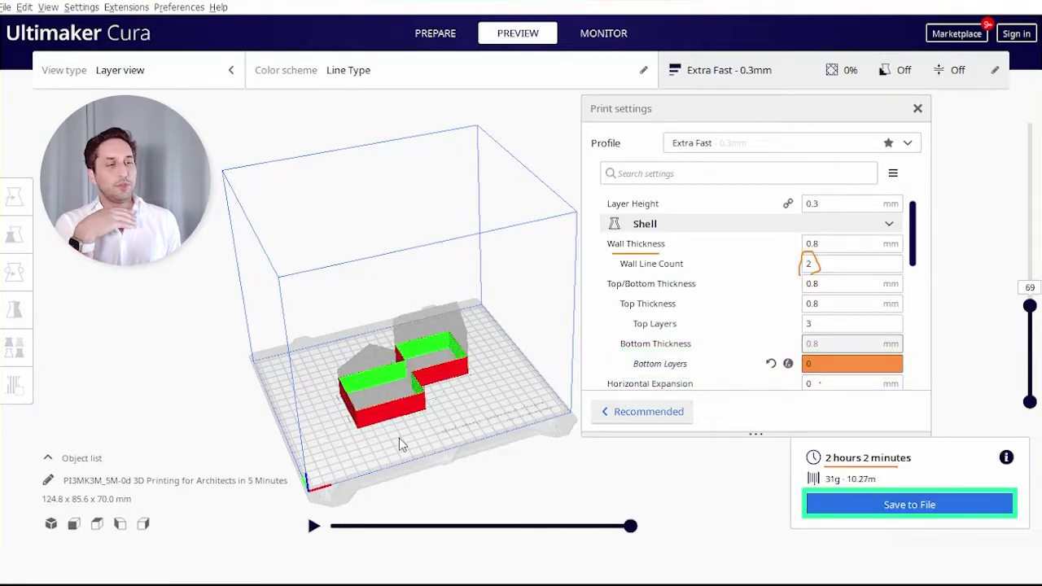
Examine the houses' open bottom up close, lowering the layer preview to layer 44
middle_click_drag(412, 415, 388, 366)
scroll(389, 366, "up", 5)
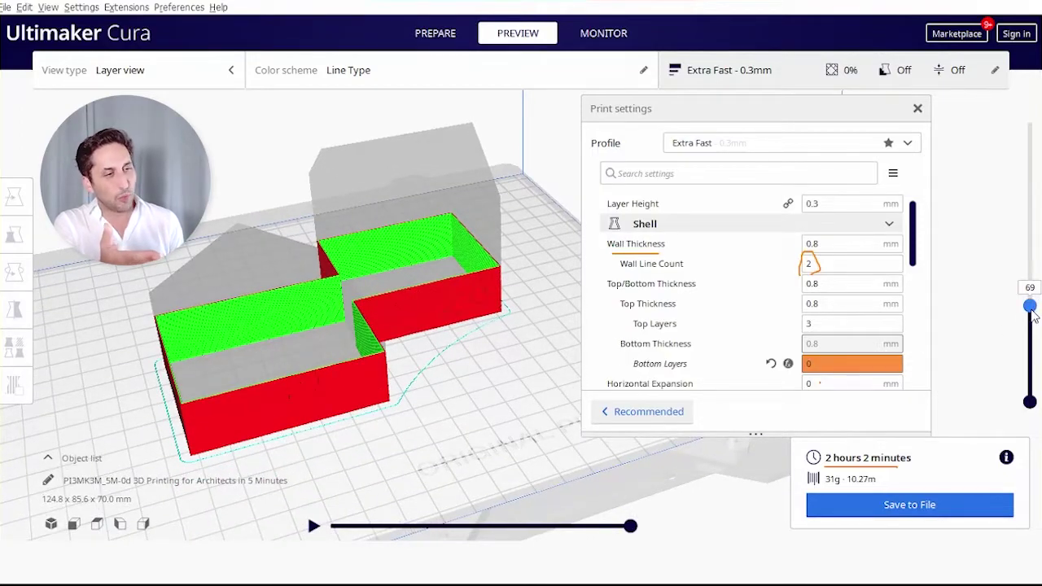
left_click_drag(1030, 307, 1030, 348)
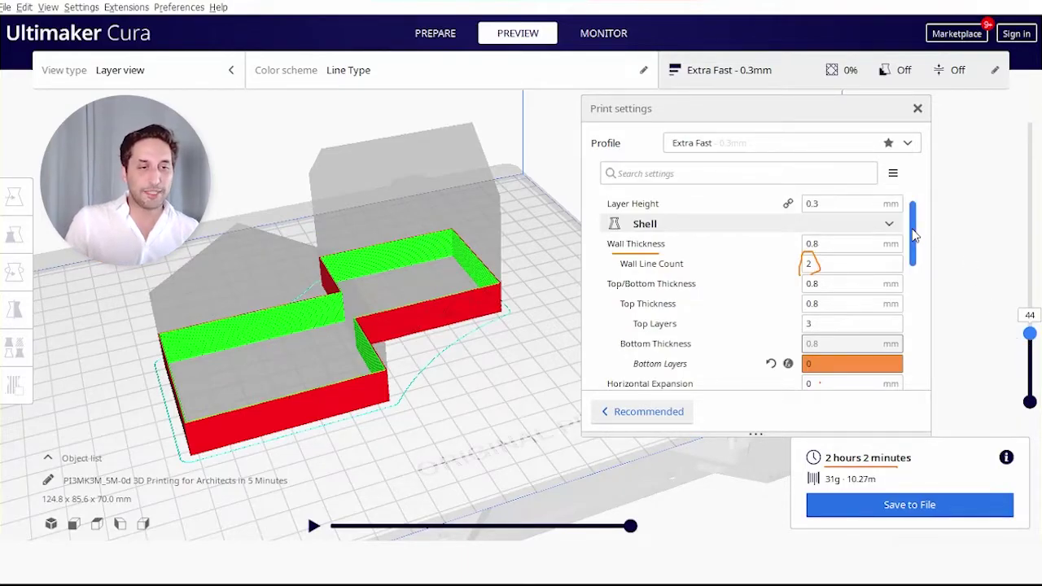
Set the build plate adhesion type to Brim and reslice the model
left_click_drag(913, 235, 914, 368)
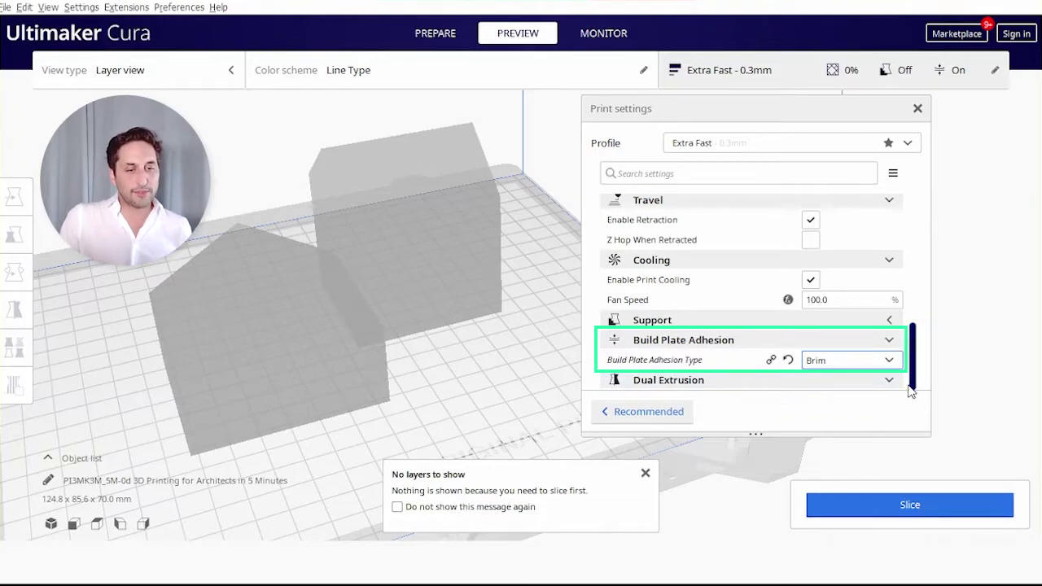
left_click(904, 506)
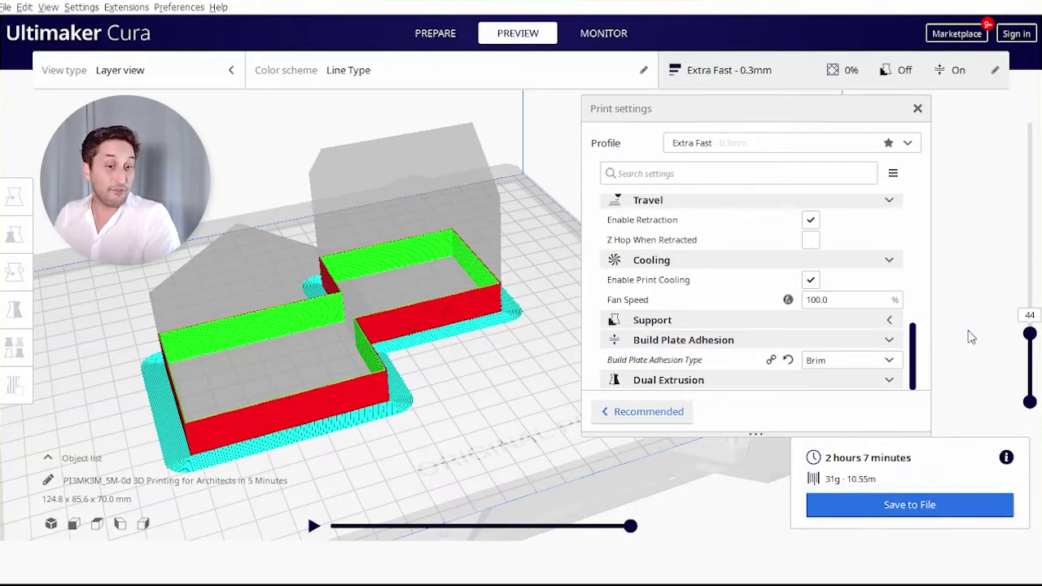
Show all layers up to 233 and save the sliced model to Documents as "PI3MK3M_5M-0d 3D Printing for Architects in 5 Minutes.gcode"
left_click_drag(1030, 334, 1024, 84)
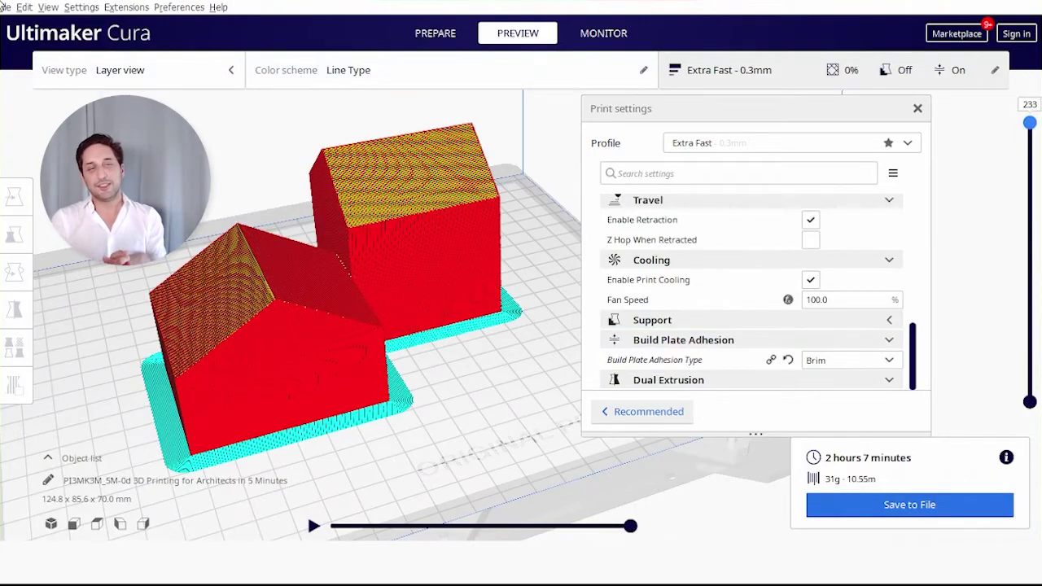
left_click(853, 509)
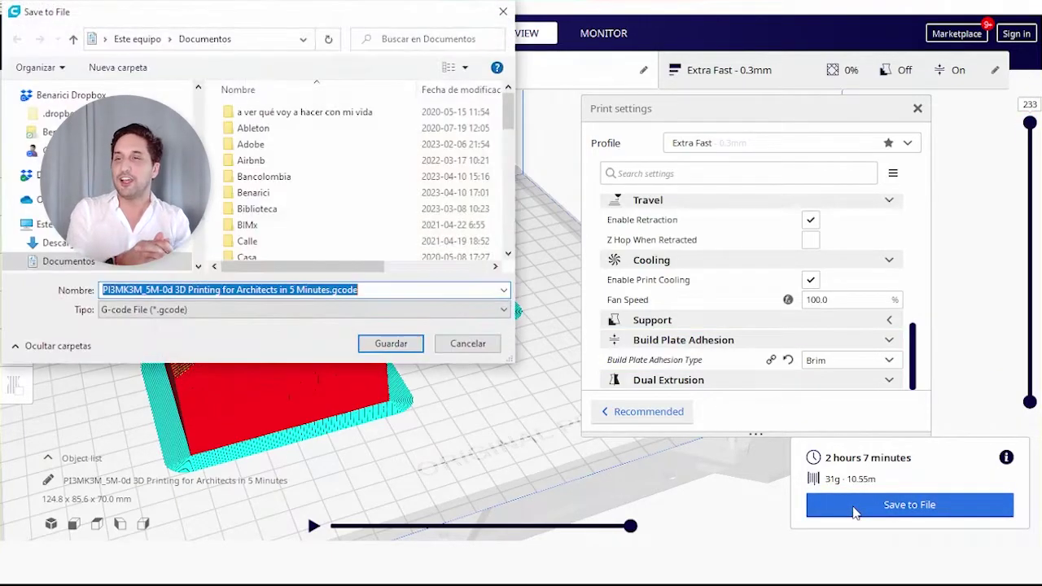
left_click(426, 396)
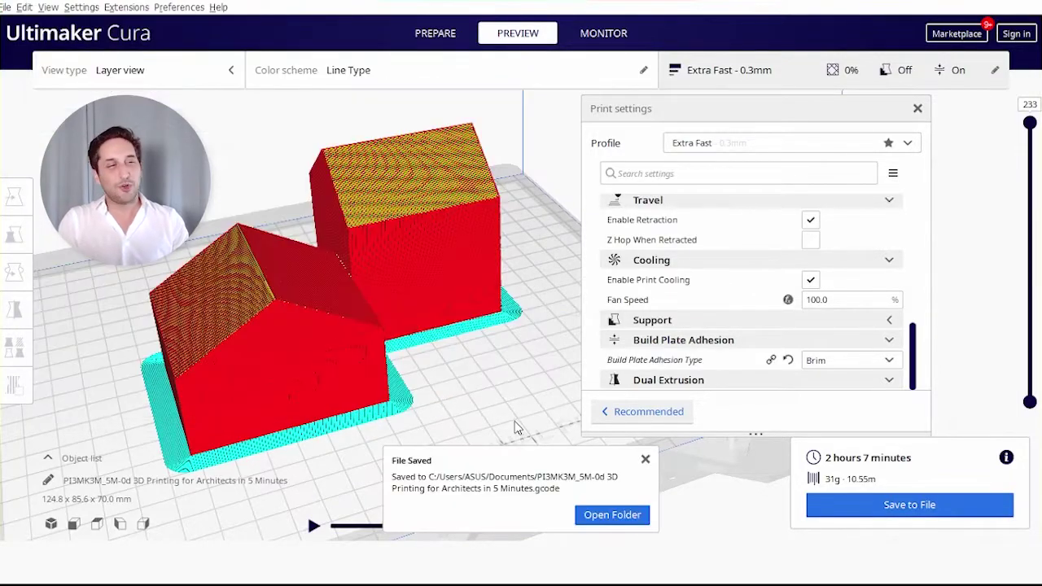